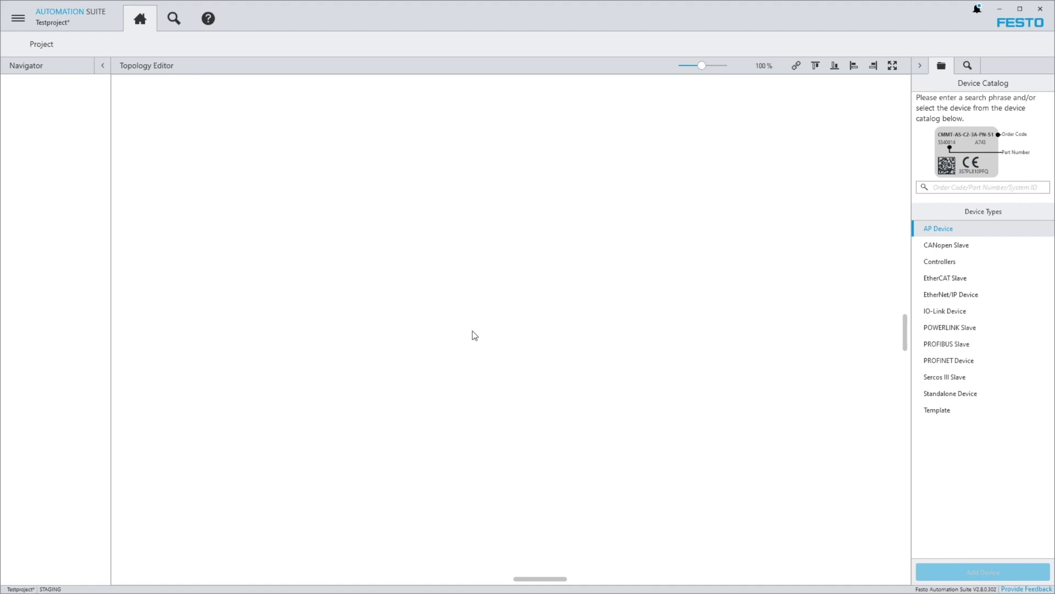
- Check the CODESYS extension under Repositories > Extensions: 2.8.0.103 installed, 2.8.0.132 available
left_click(18, 18)
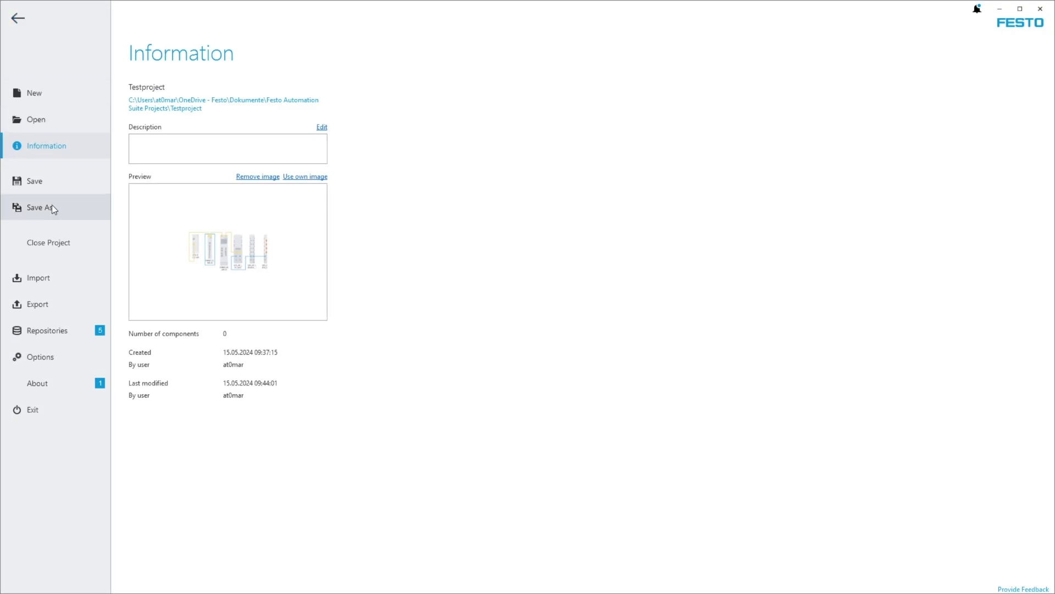
left_click(52, 328)
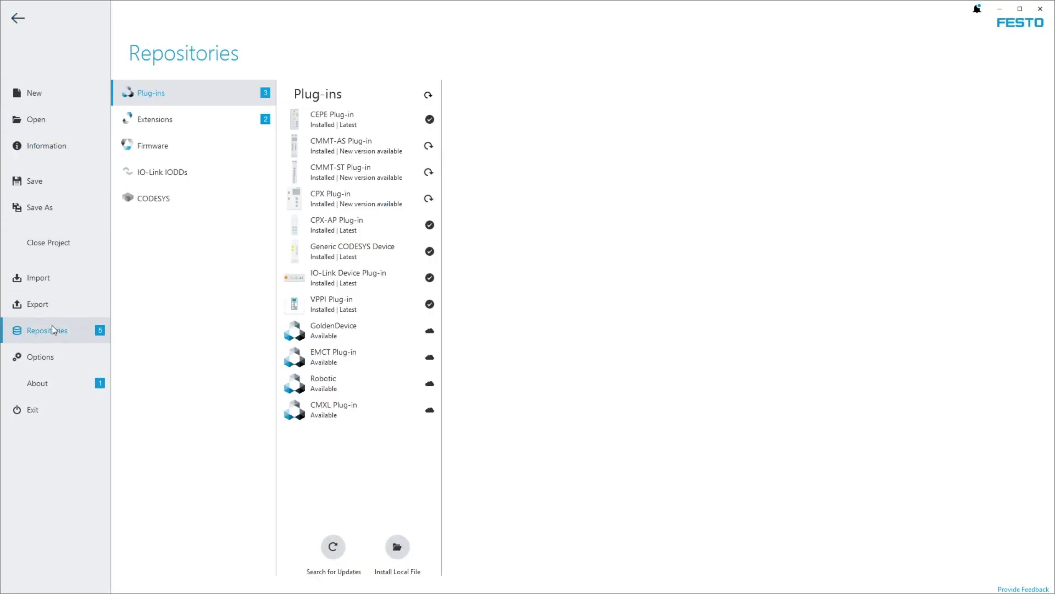
left_click(172, 124)
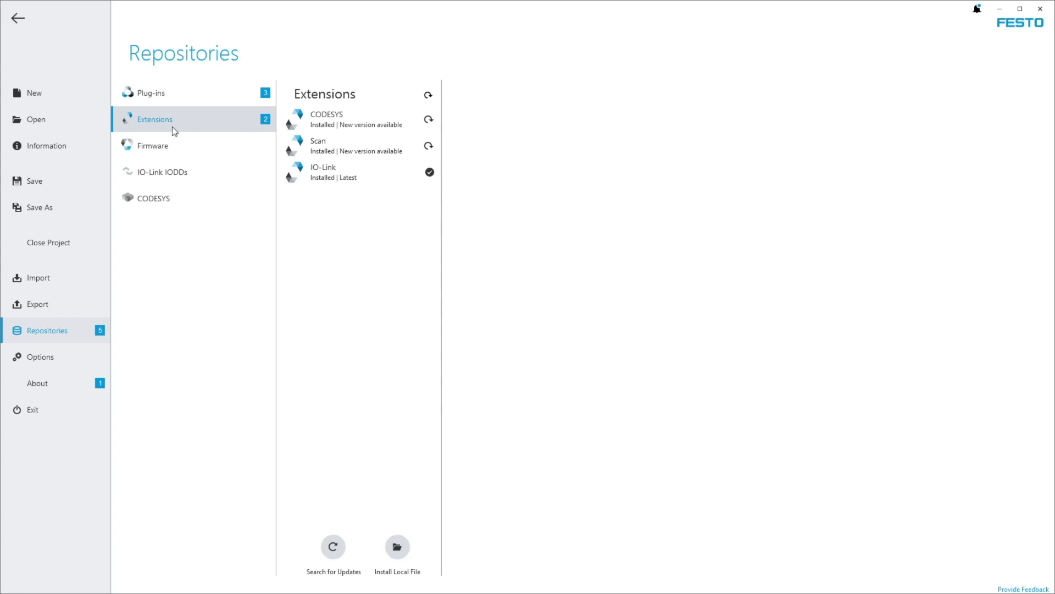
left_click(379, 126)
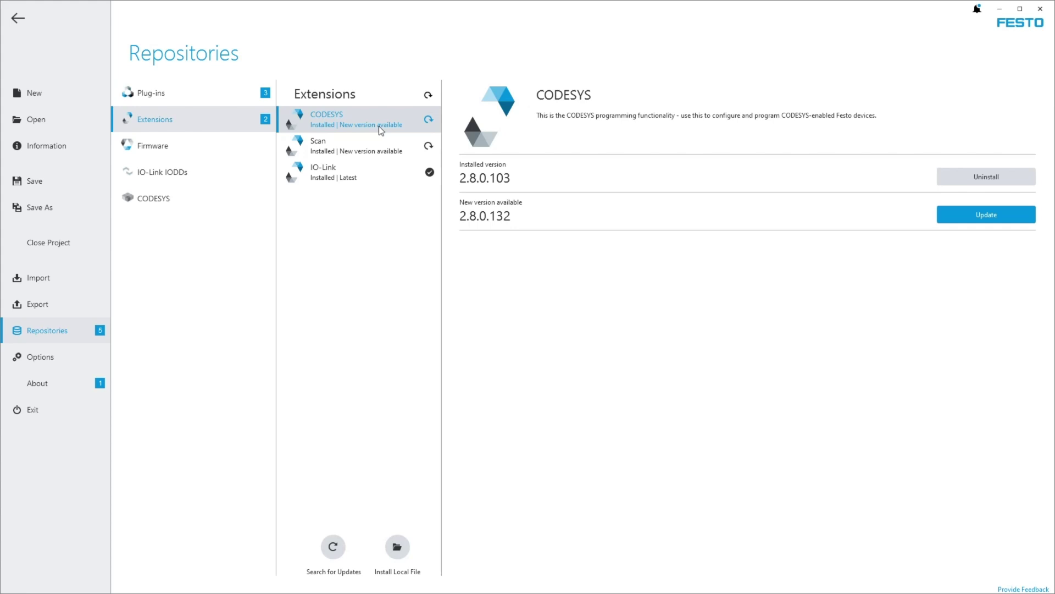
- Keep CODESYS version 3.5.18.400 in the CODESYS options and return to the Testproject topology
left_click(34, 360)
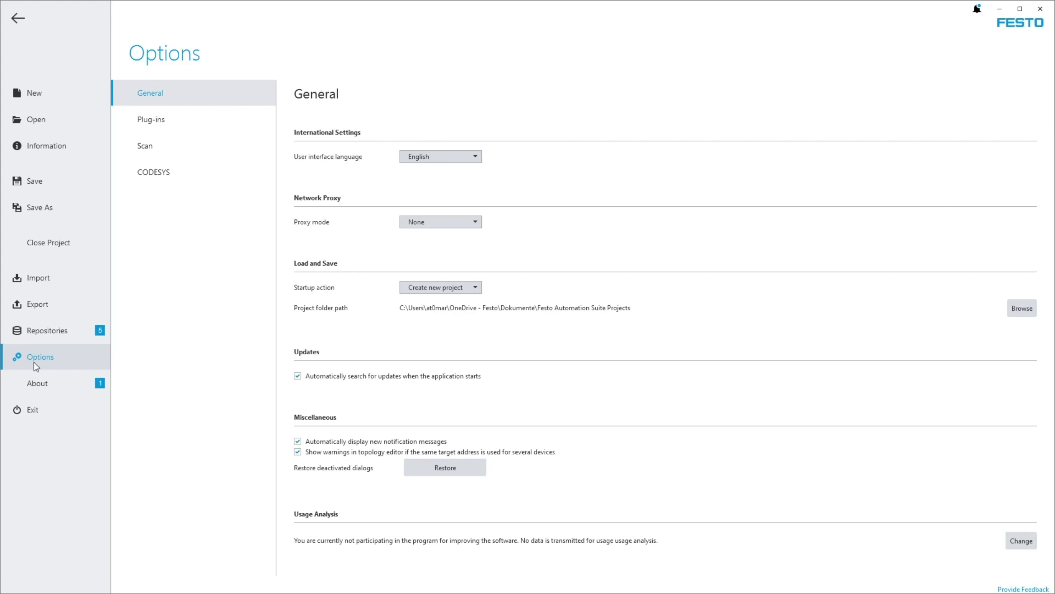
left_click(197, 180)
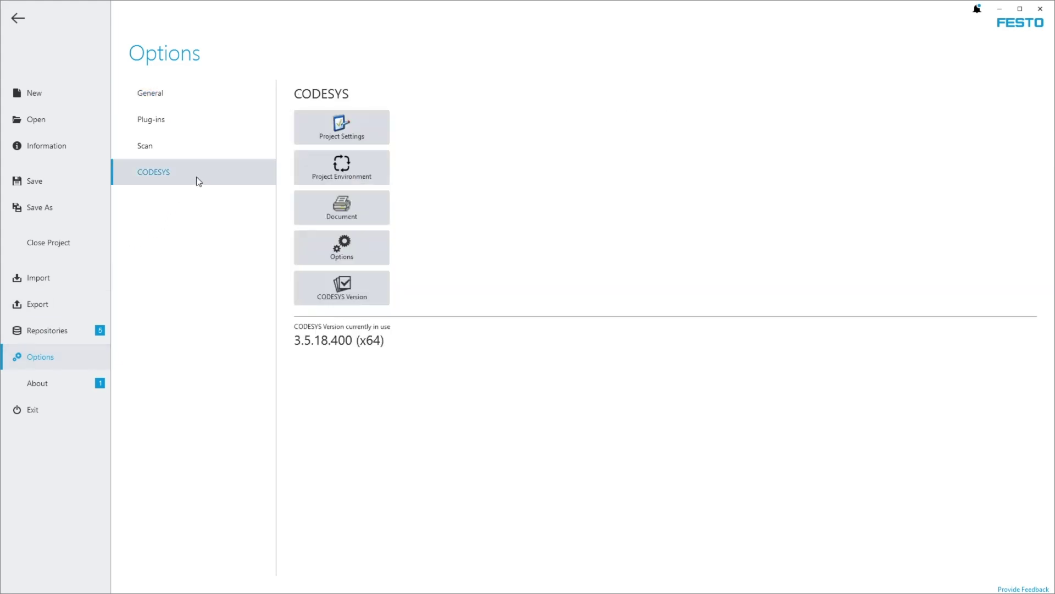
left_click(321, 289)
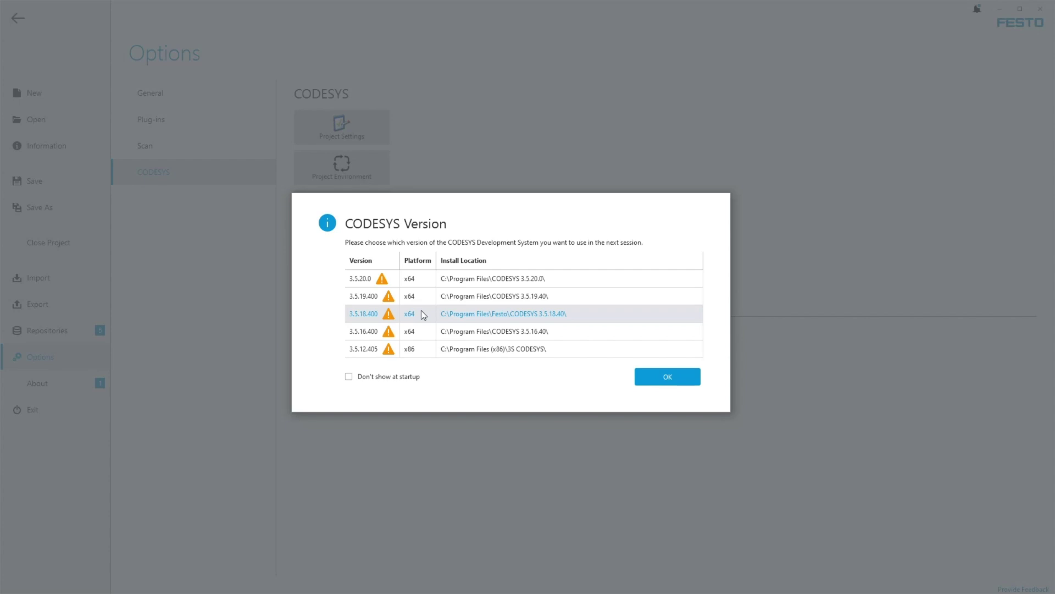
left_click(651, 381)
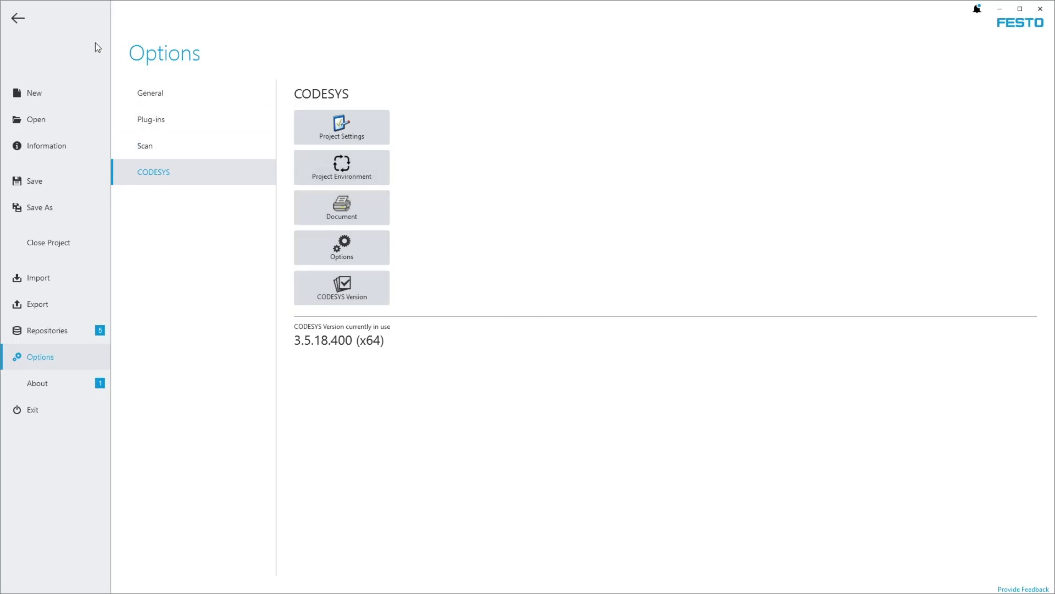
left_click(19, 20)
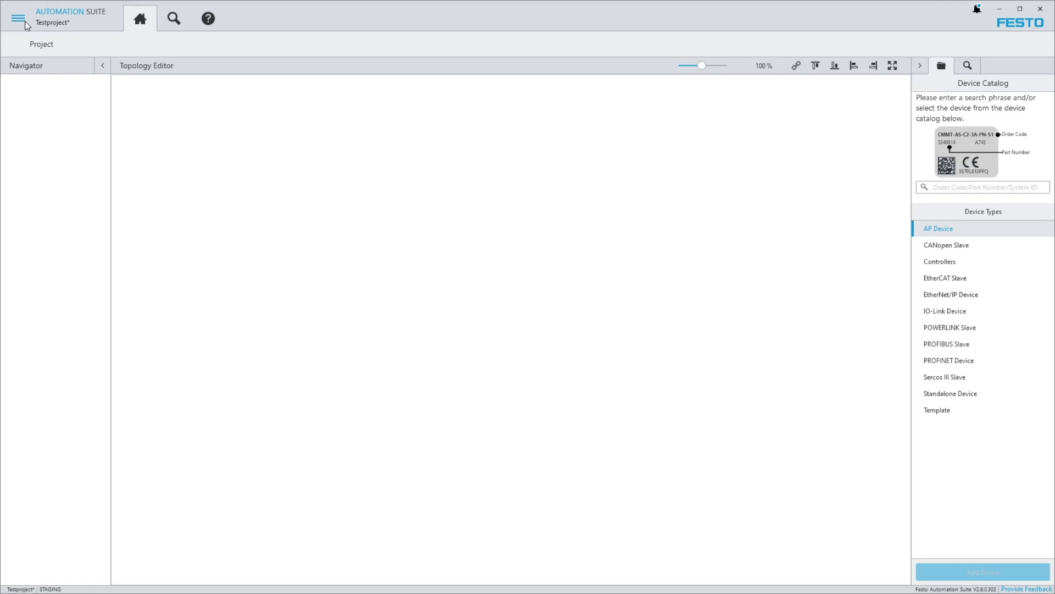
- Add the scanned CPX-E-CEC-M1 controller with its drives and CPX-AP modules to Testproject
left_click(167, 23)
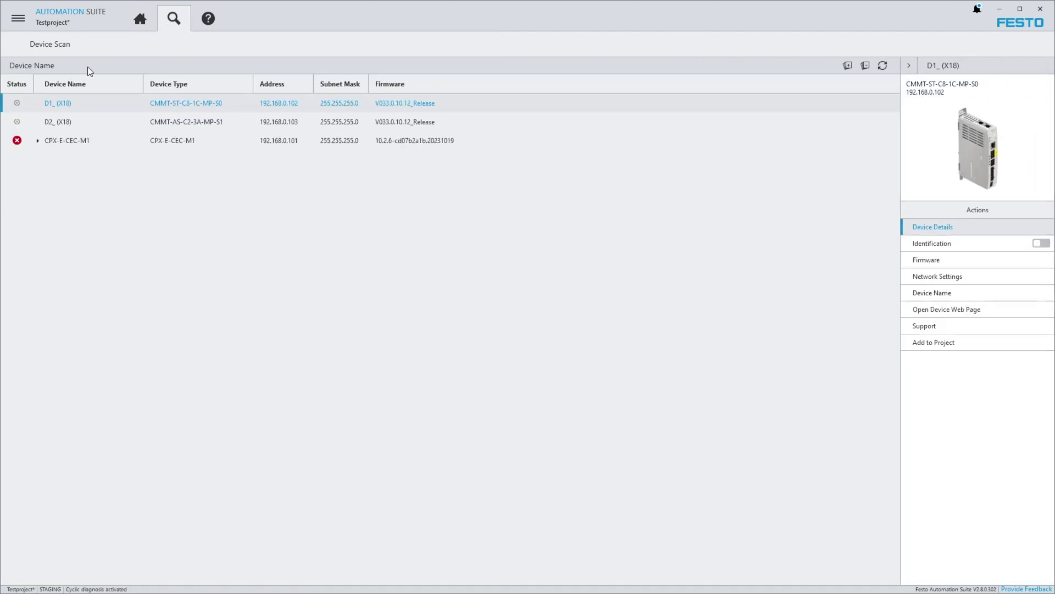
left_click(38, 140)
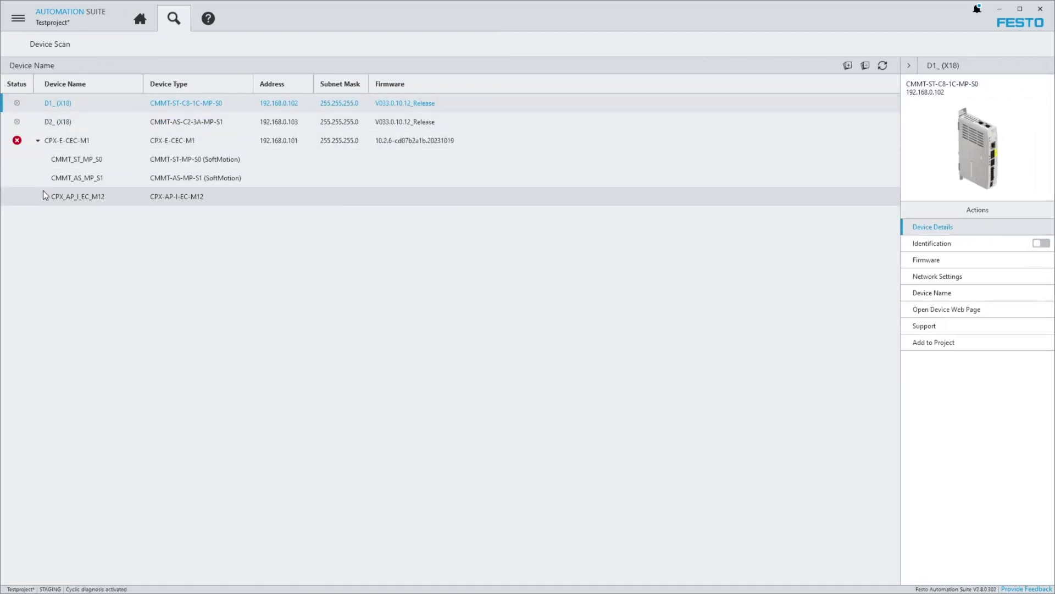
left_click(45, 198)
left_click(66, 140)
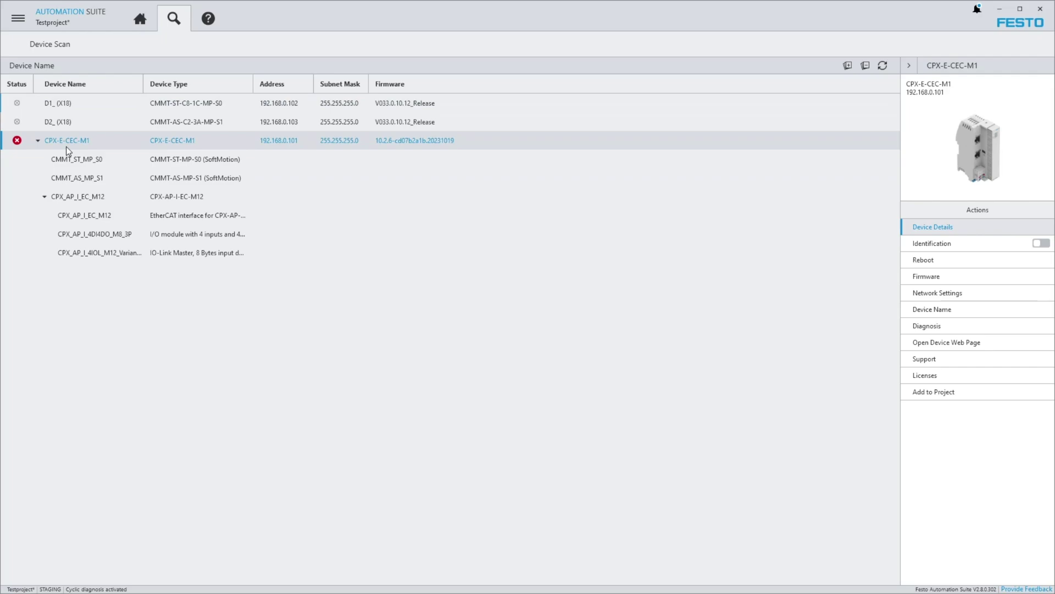
left_click(940, 389)
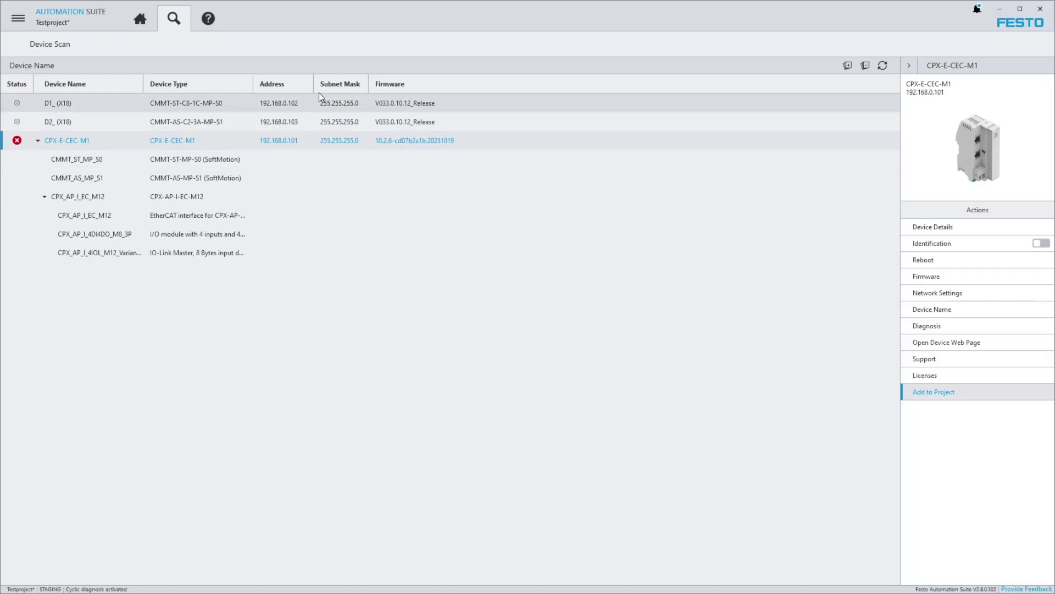
left_click(151, 20)
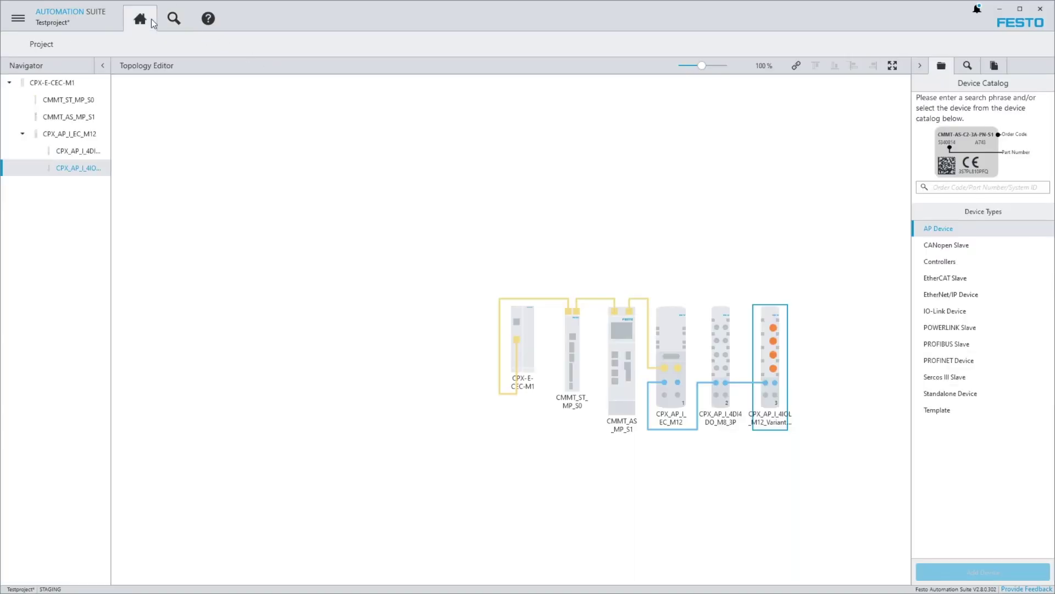
- Open the CPX-E-CEC-M1 plug-in on its programming view with the PLC application tree
double_click(524, 355)
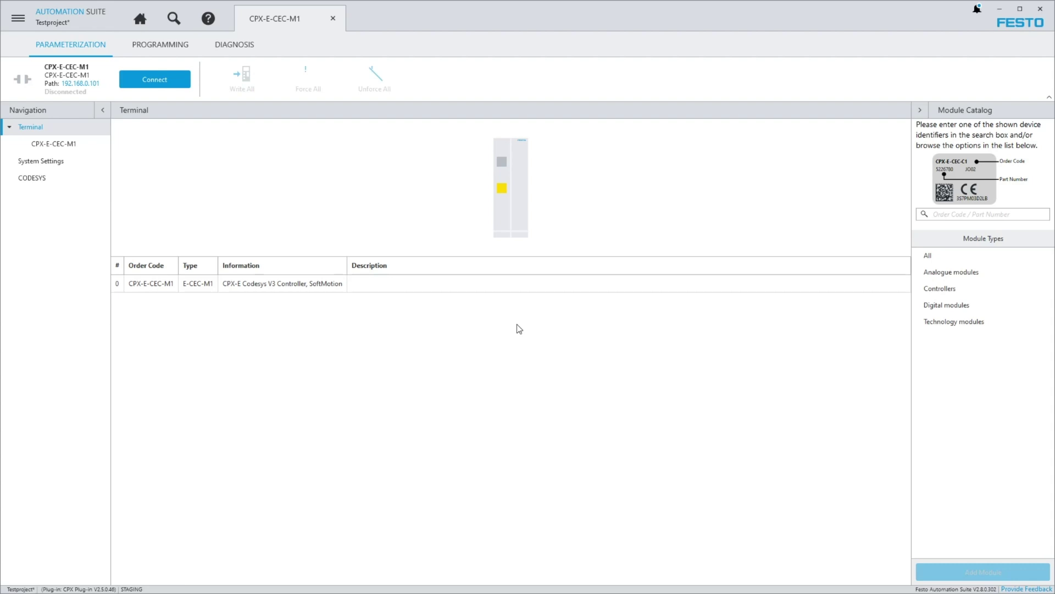
left_click(166, 47)
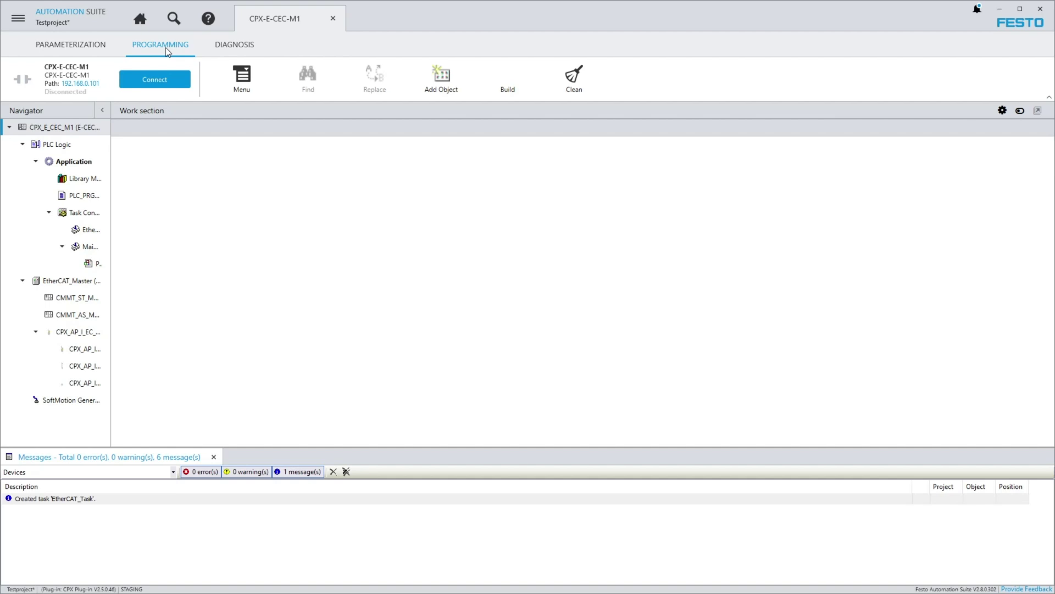
- Open the CODESYS window for the CPX-E-CEC-M1 controller from the topology view
left_click(141, 22)
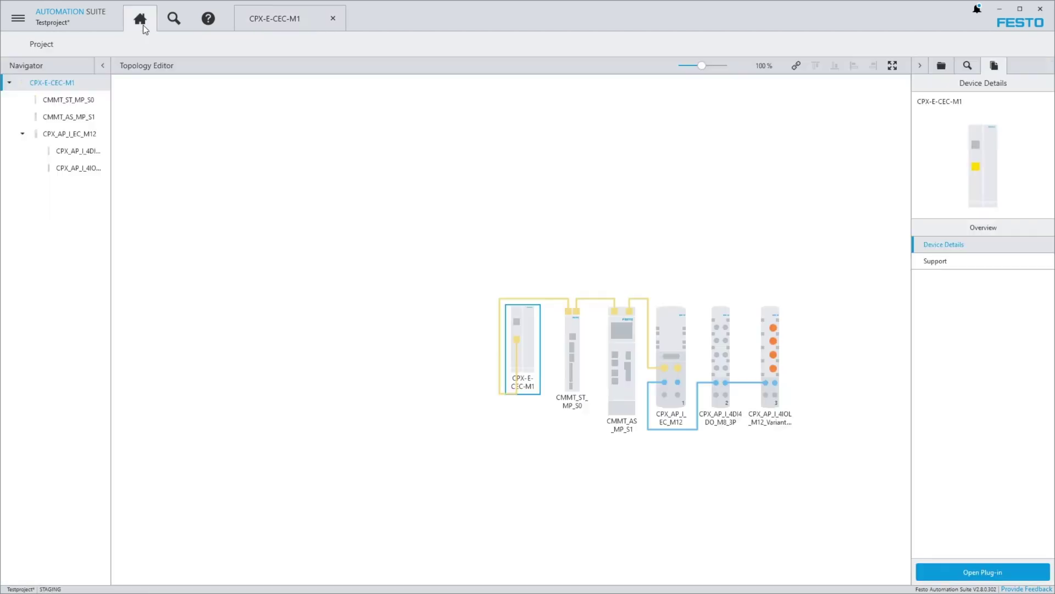
right_click(518, 352)
right_click(529, 346)
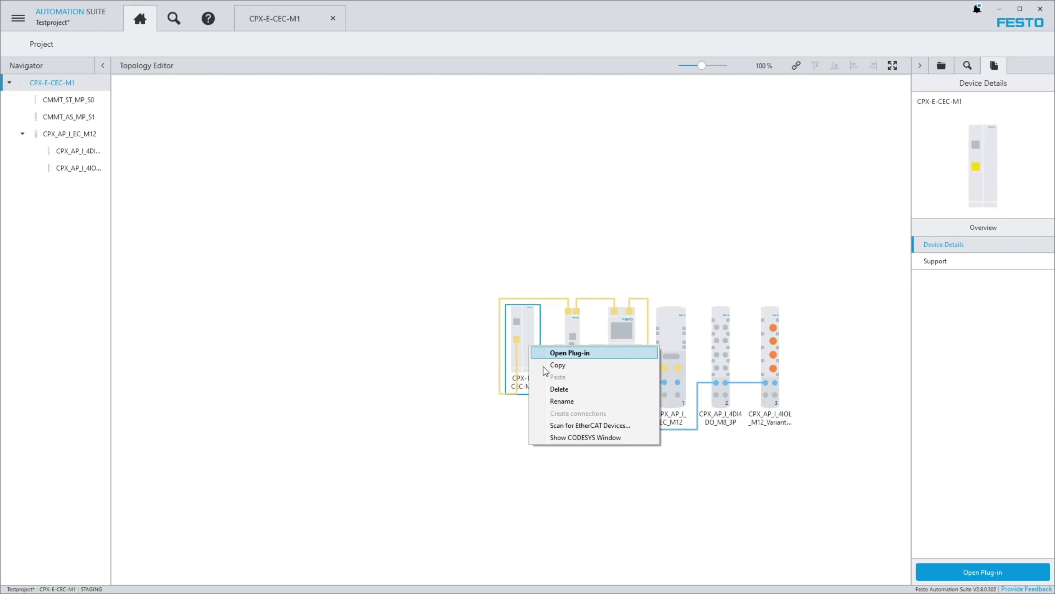
left_click(567, 440)
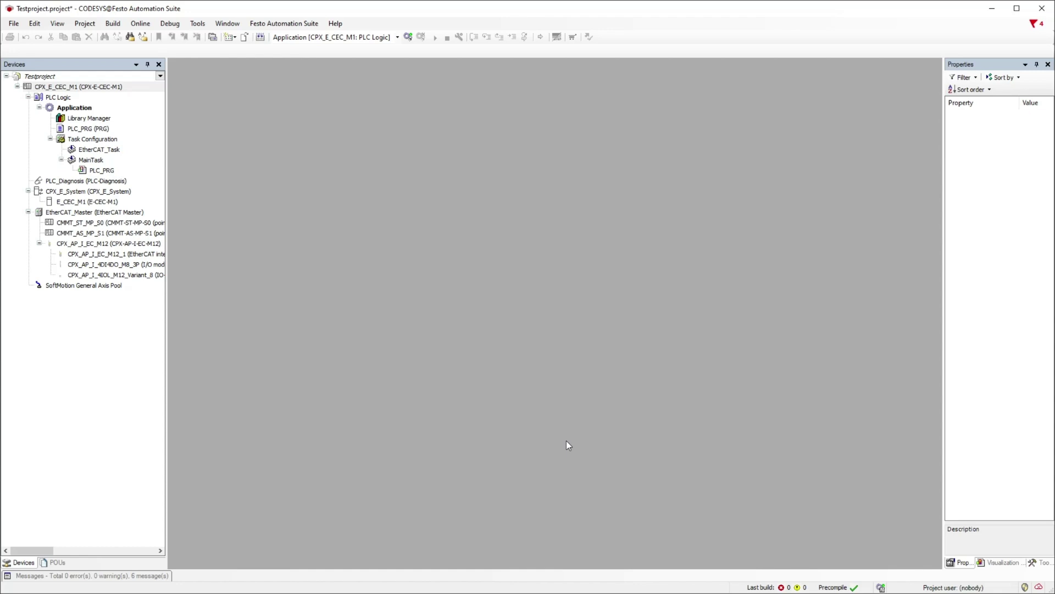
- Scan the network and set the CPX-E-CEC-M1 as the active controller in its device settings
double_click(124, 88)
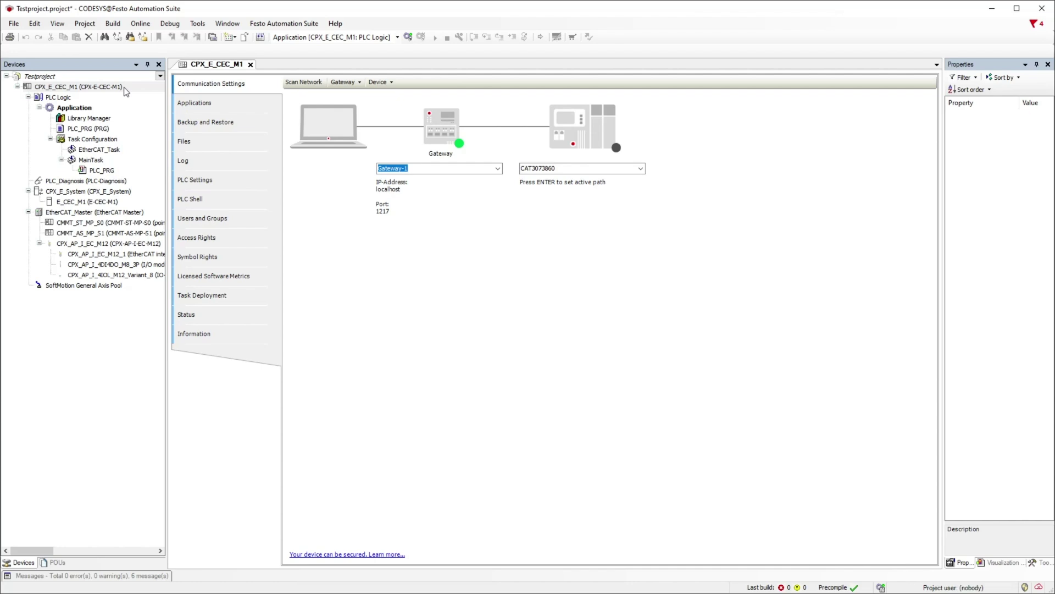
left_click(304, 83)
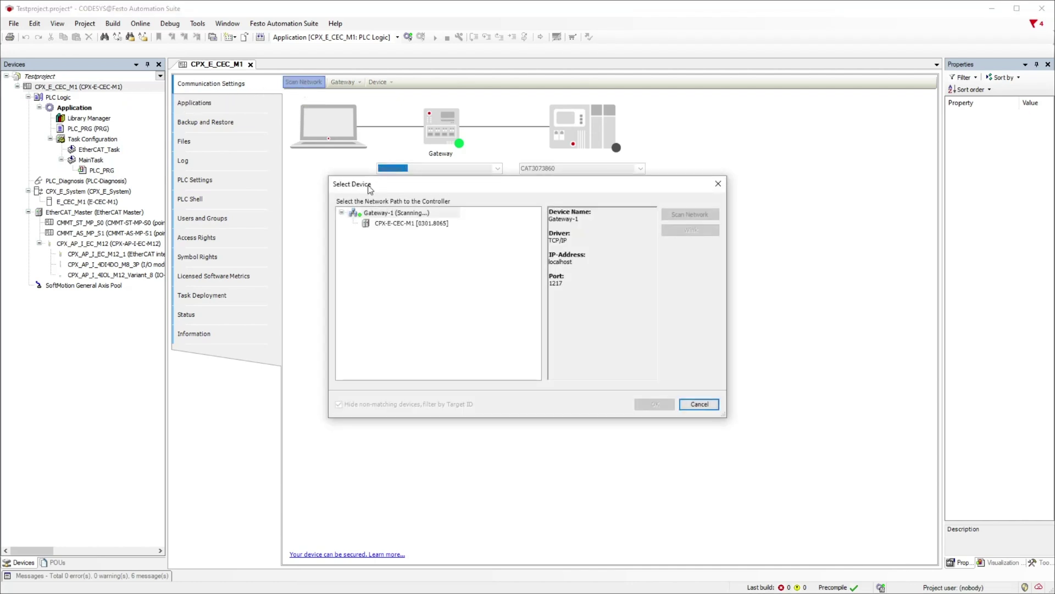
double_click(394, 222)
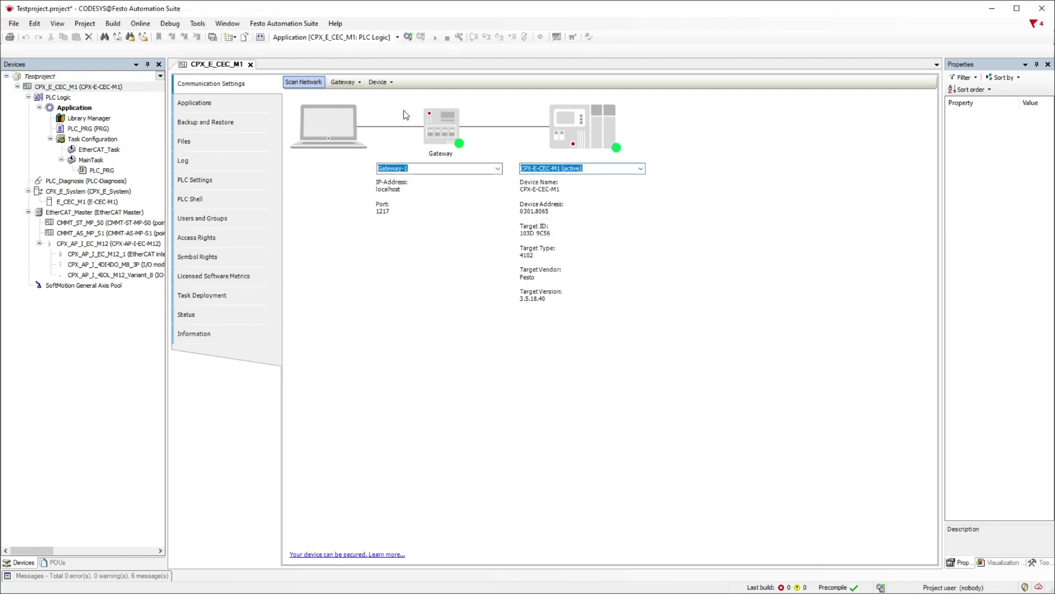
- Log in to the controller, download the application and start it running
left_click(409, 38)
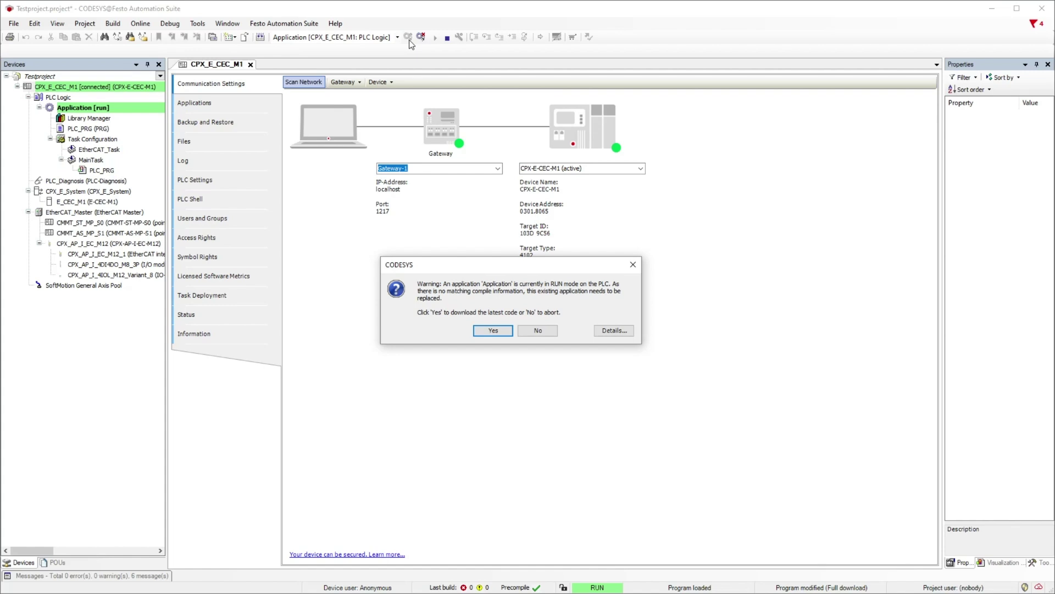
left_click(489, 332)
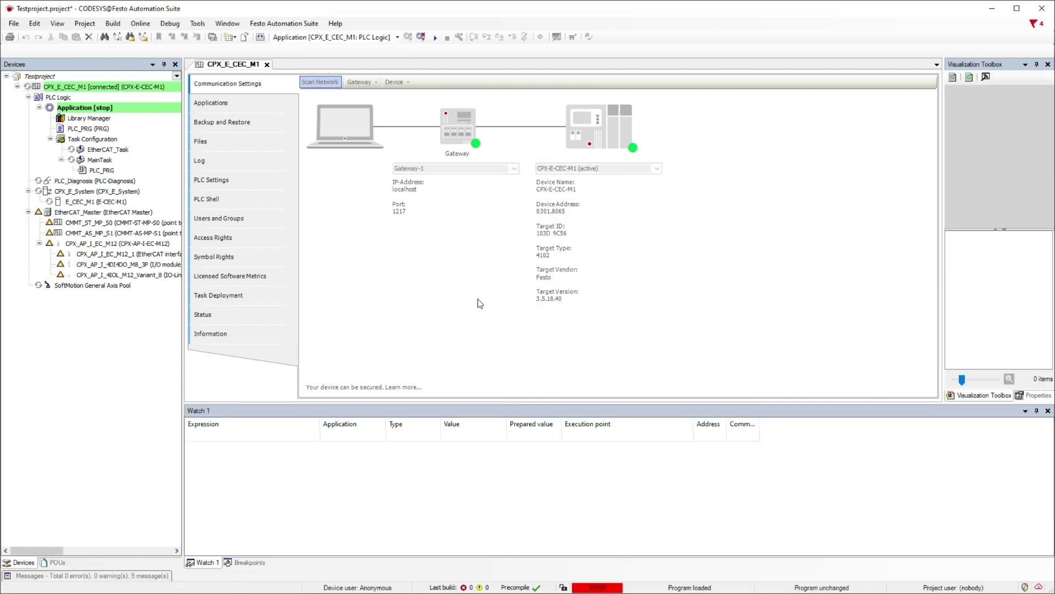
left_click(435, 39)
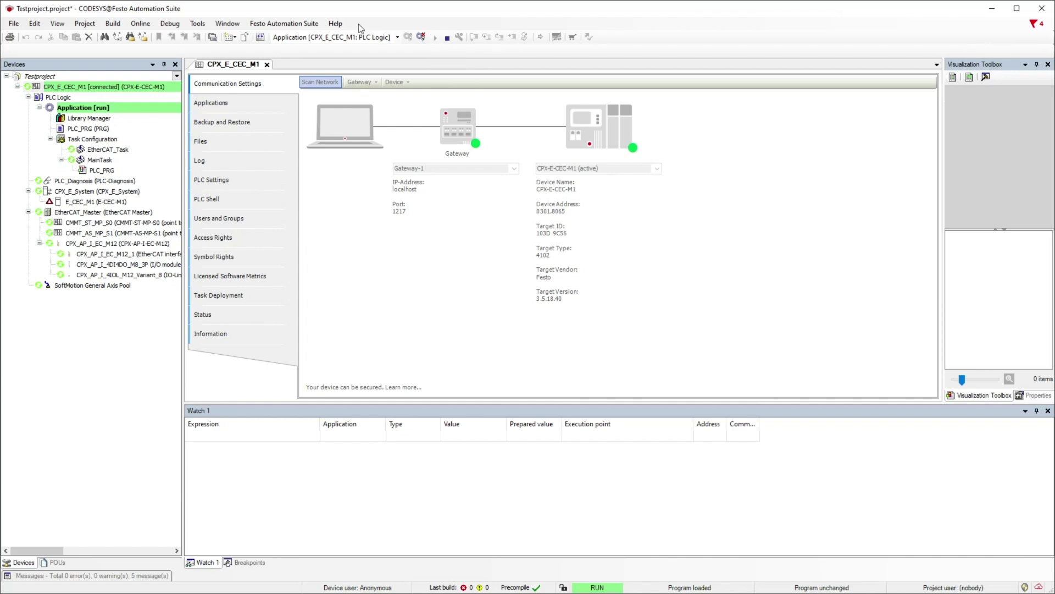
left_click(292, 24)
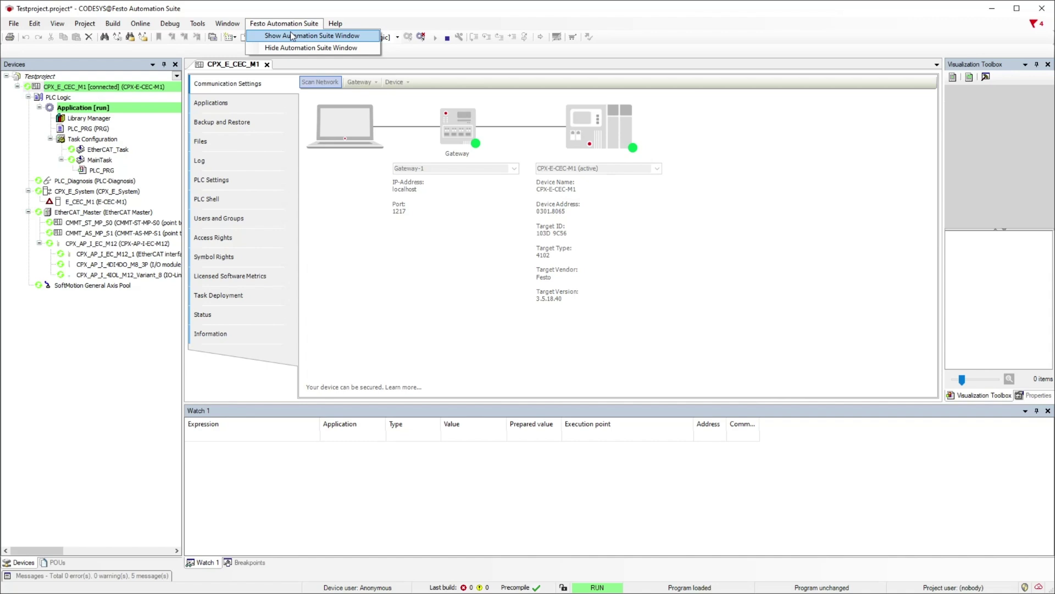
- Return to the CODESYS window through the Automation Suite topology and save the project
left_click(293, 36)
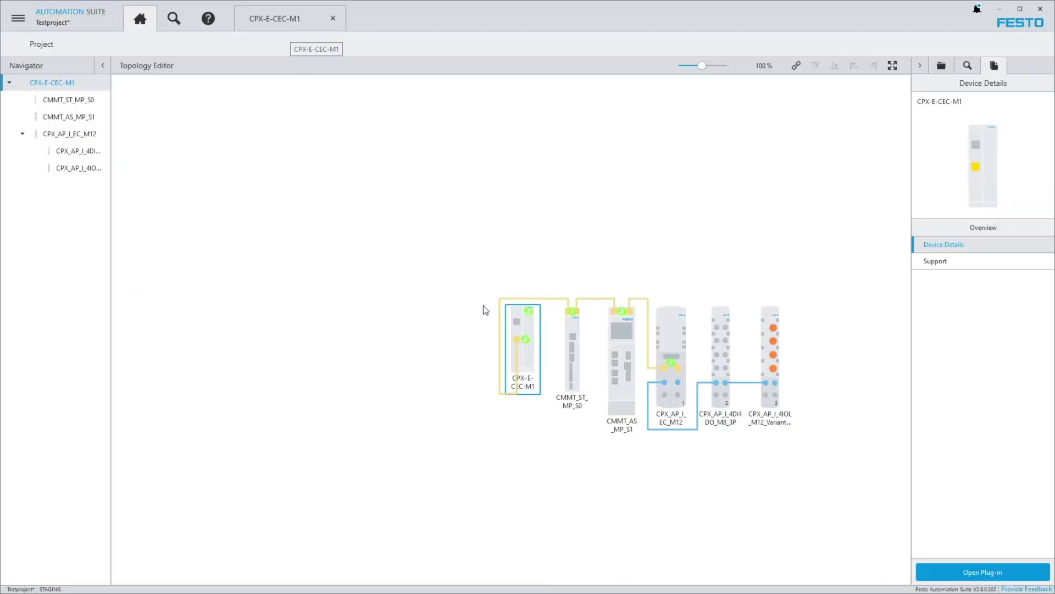
right_click(514, 322)
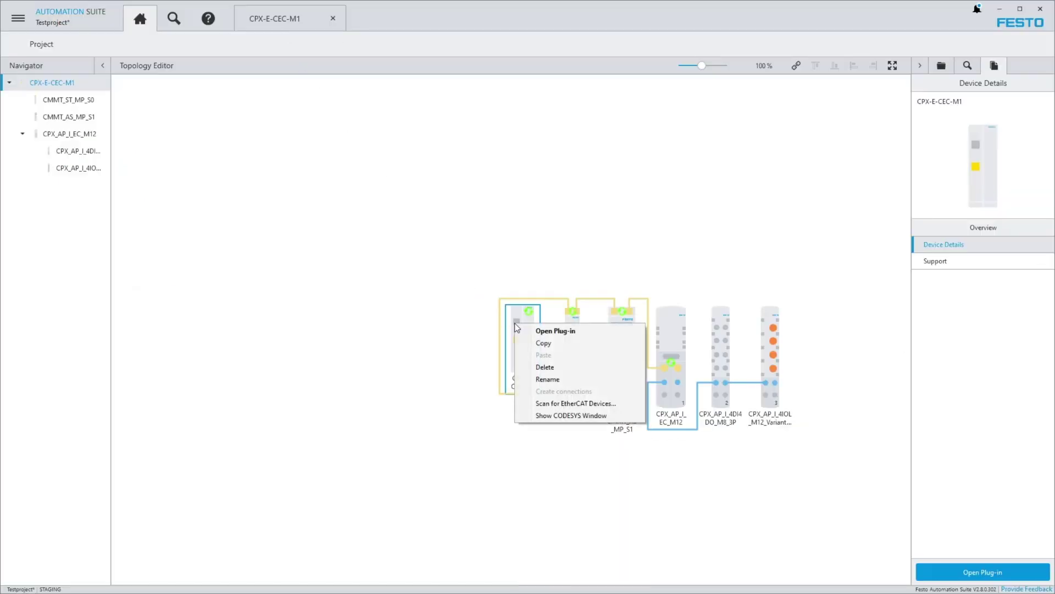
left_click(545, 416)
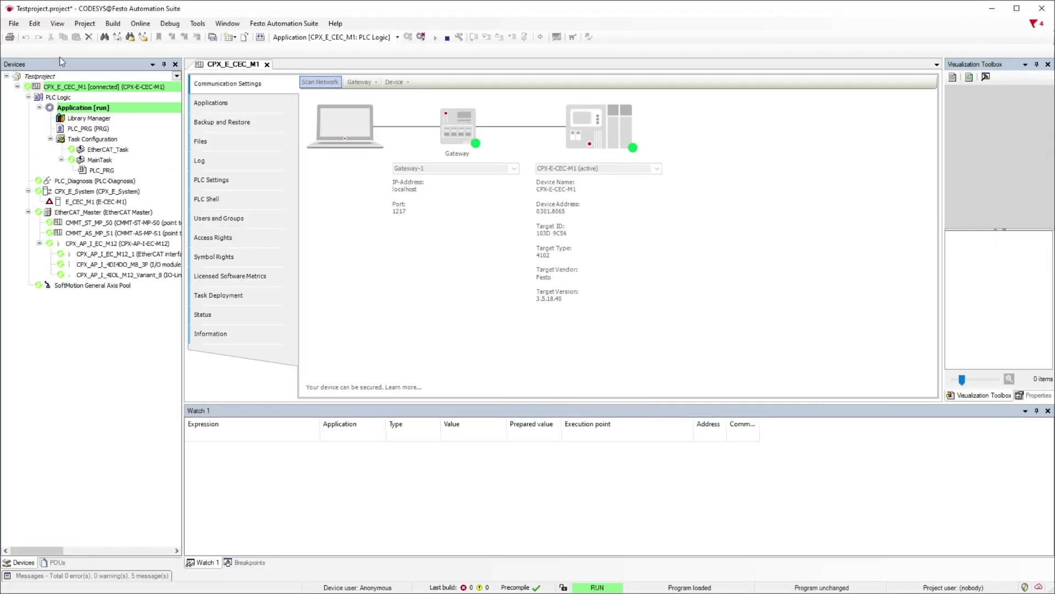
left_click(15, 24)
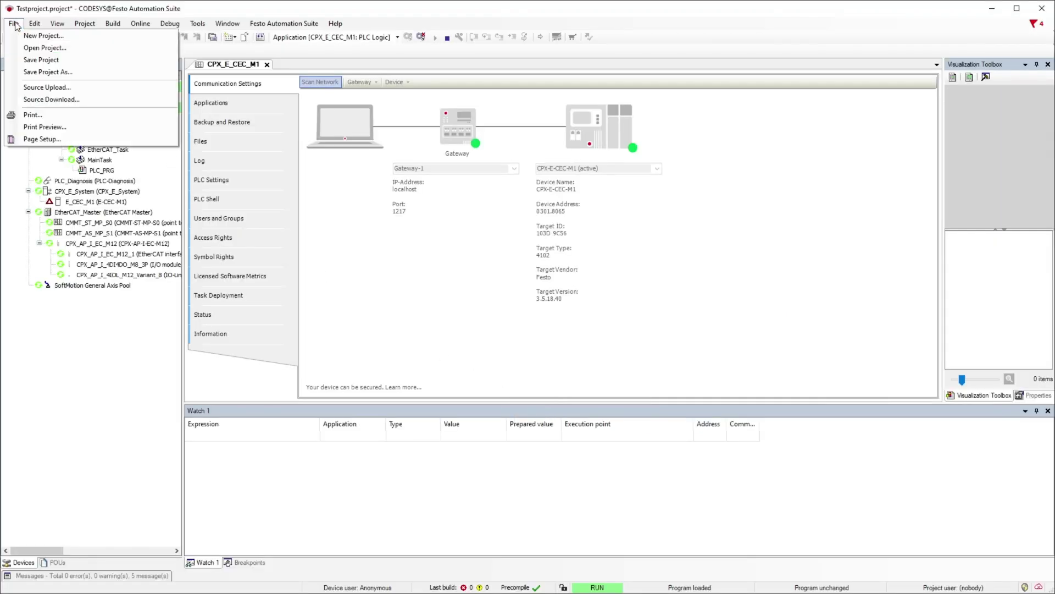
left_click(58, 72)
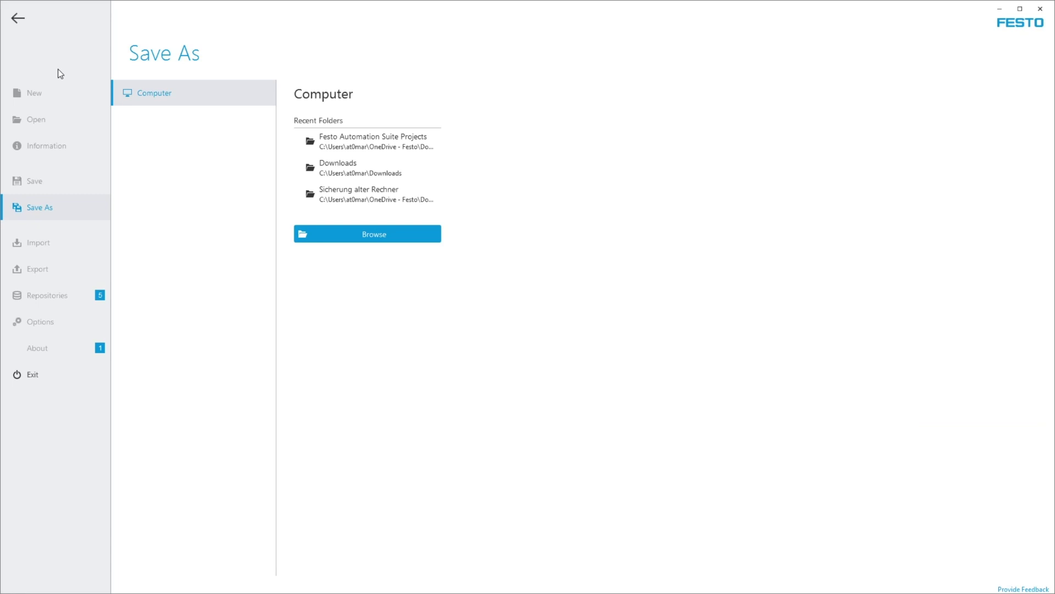
- Save Testproject to a location chosen with Browse
left_click(347, 230)
key("Return")
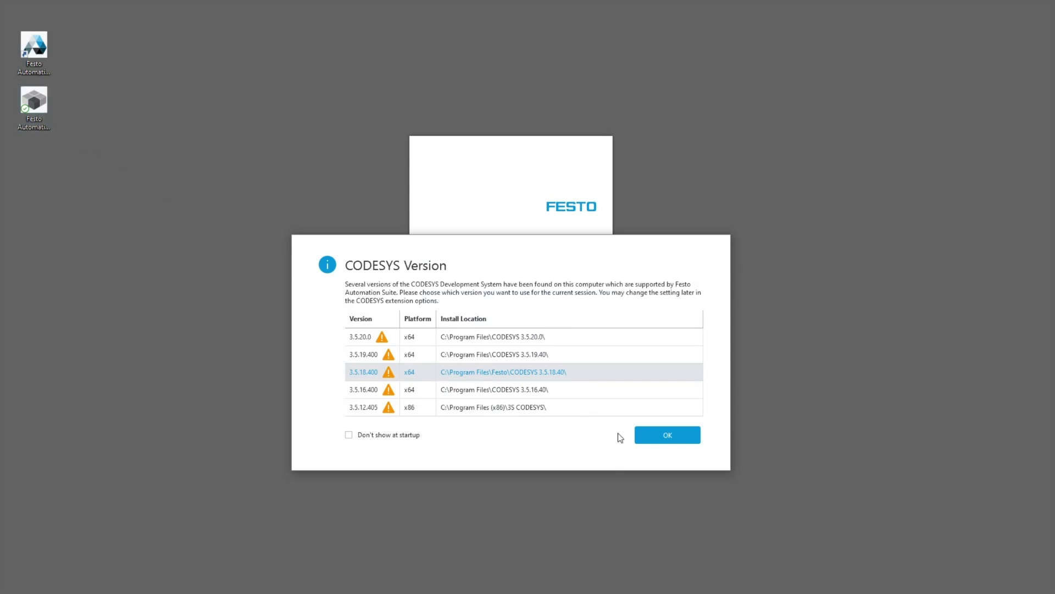
- Accept CODESYS version 3.5.18.400 and dismiss the missing CODESYS packages notice
left_click(642, 438)
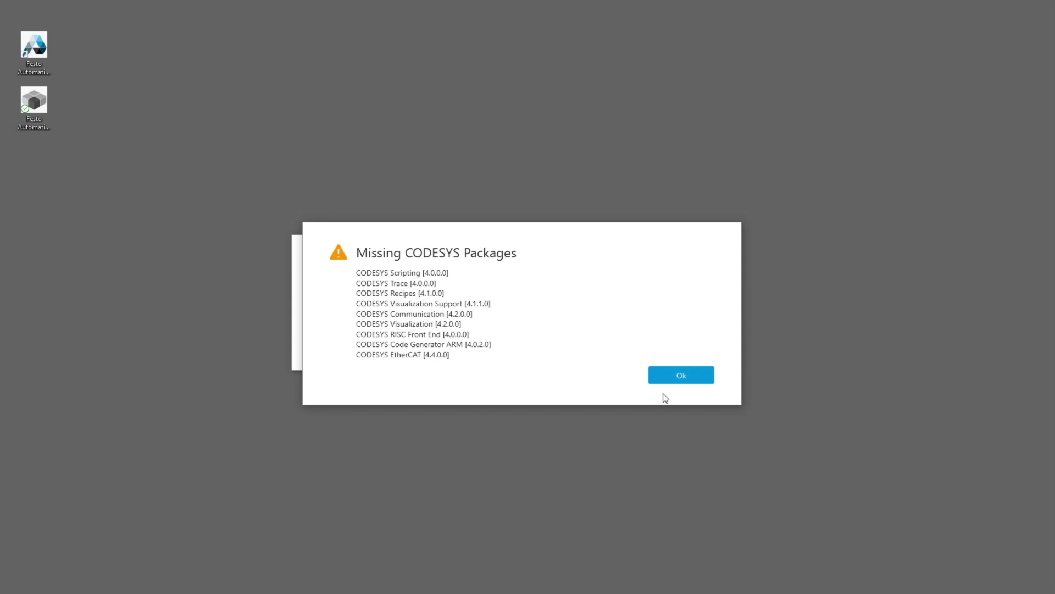
left_click(678, 381)
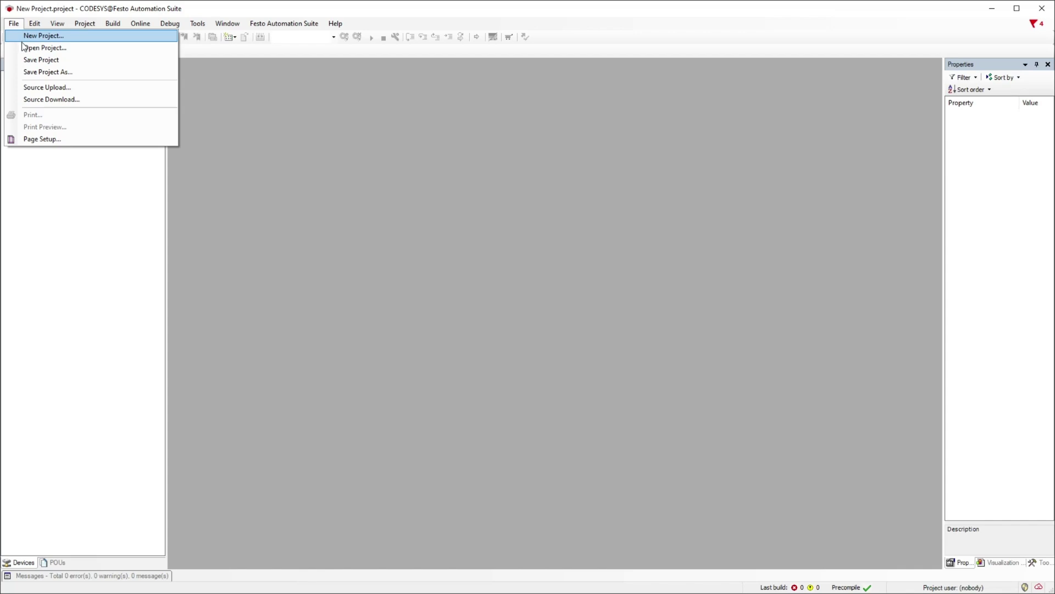
- Preview Testproject from Recent Projects on the Open Project page
left_click(44, 46)
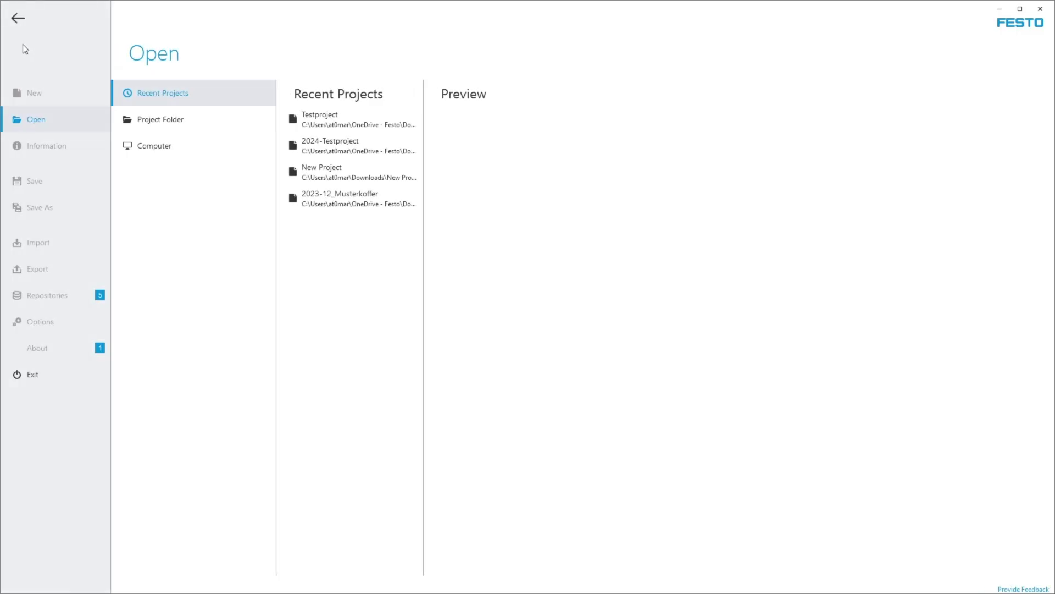
left_click(340, 121)
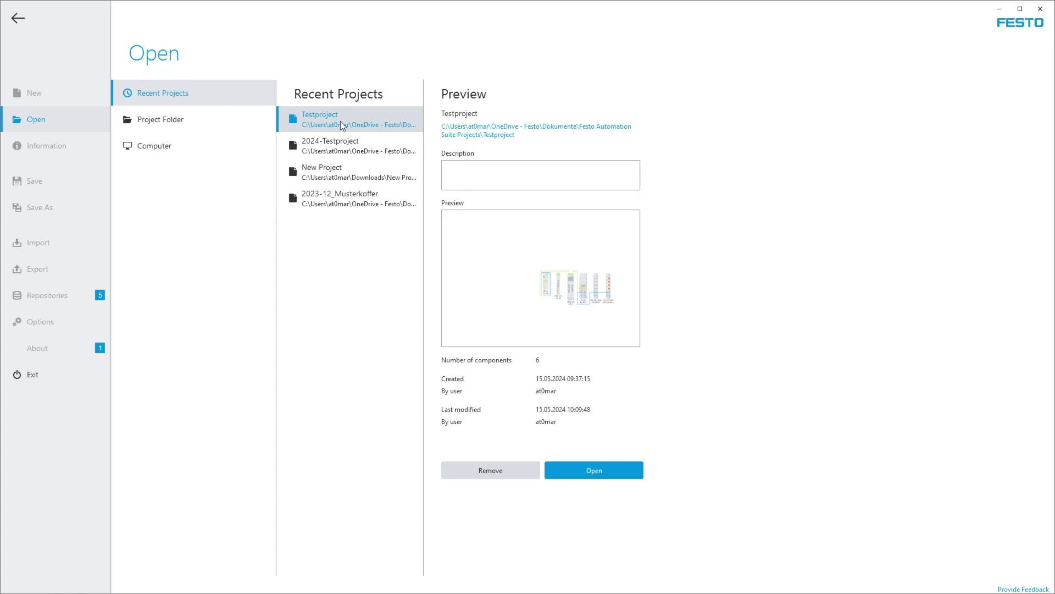